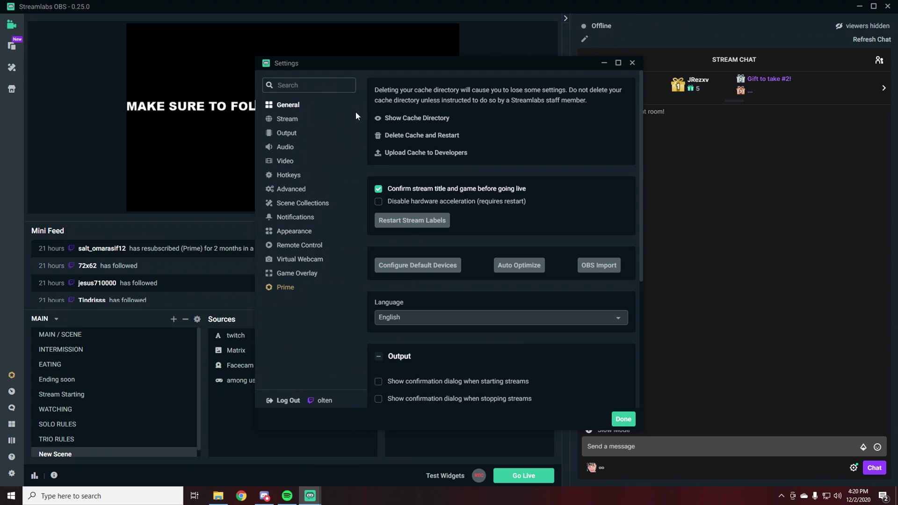
# - In the streaming output settings, set the encoder to Hardware (NVENC) (new) and the rate control to CBR
pyautogui.click(287, 119)
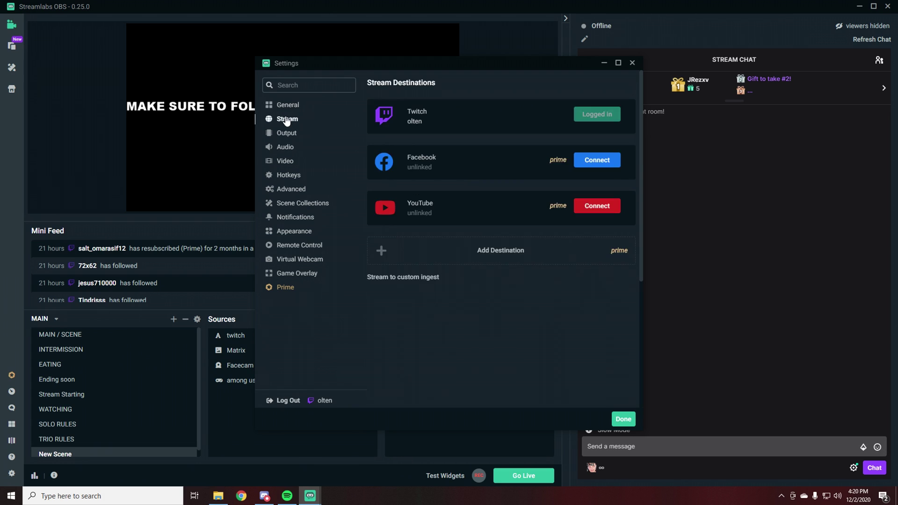
pyautogui.click(290, 133)
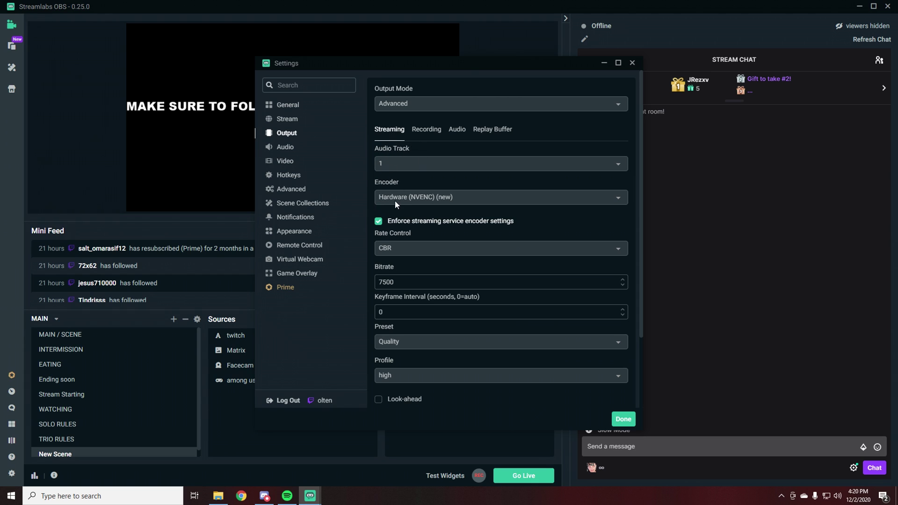
pyautogui.click(413, 197)
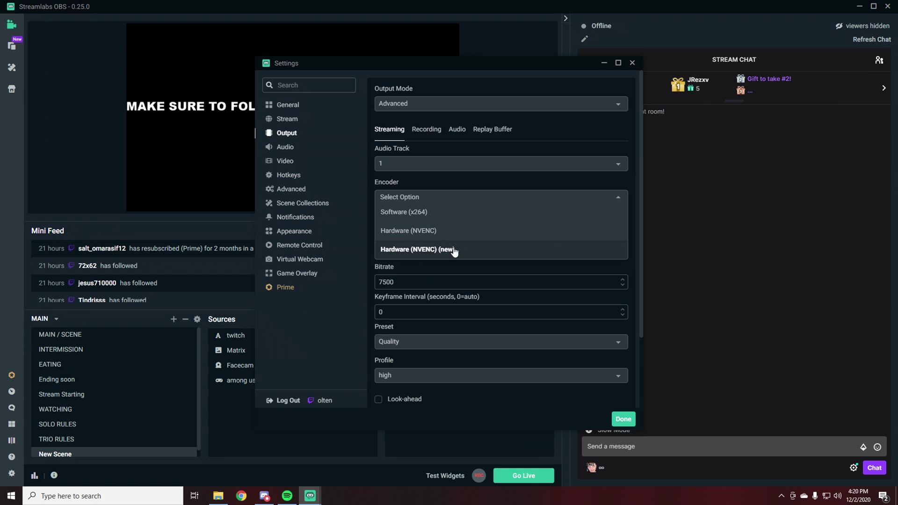
pyautogui.click(436, 251)
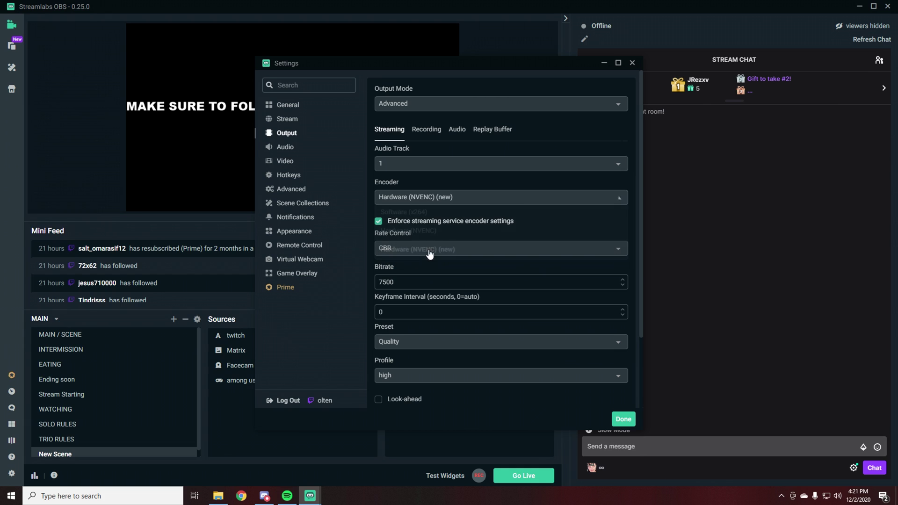
pyautogui.click(422, 197)
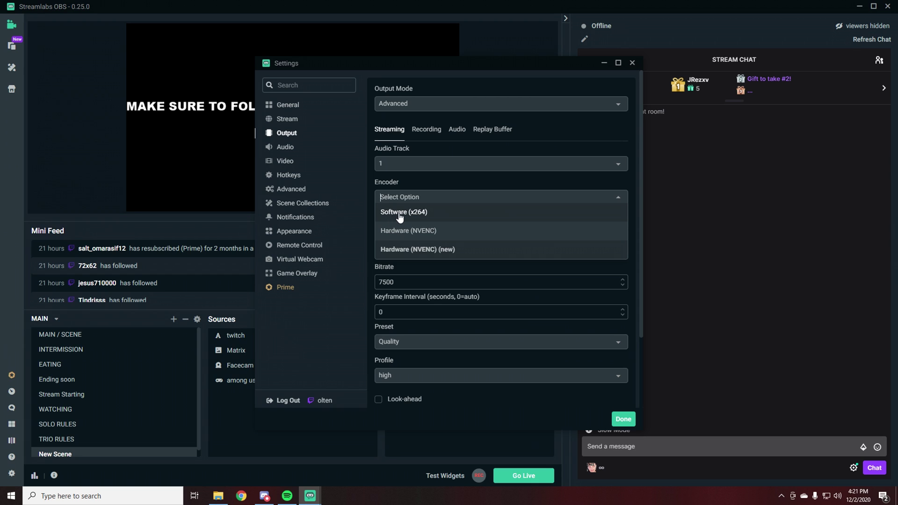
pyautogui.click(392, 247)
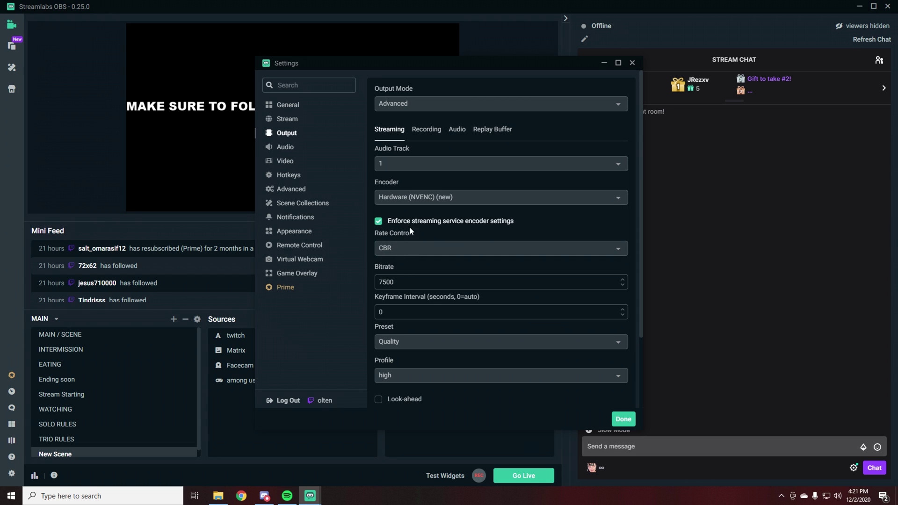
pyautogui.click(388, 253)
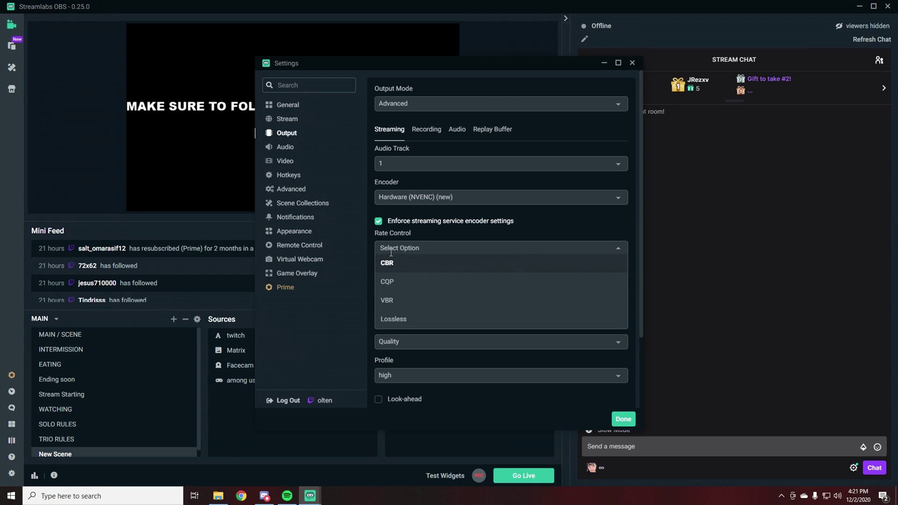
pyautogui.click(406, 263)
# - Set the streaming bitrate to 6000
pyautogui.moveTo(397, 282); pyautogui.dragTo(380, 281)
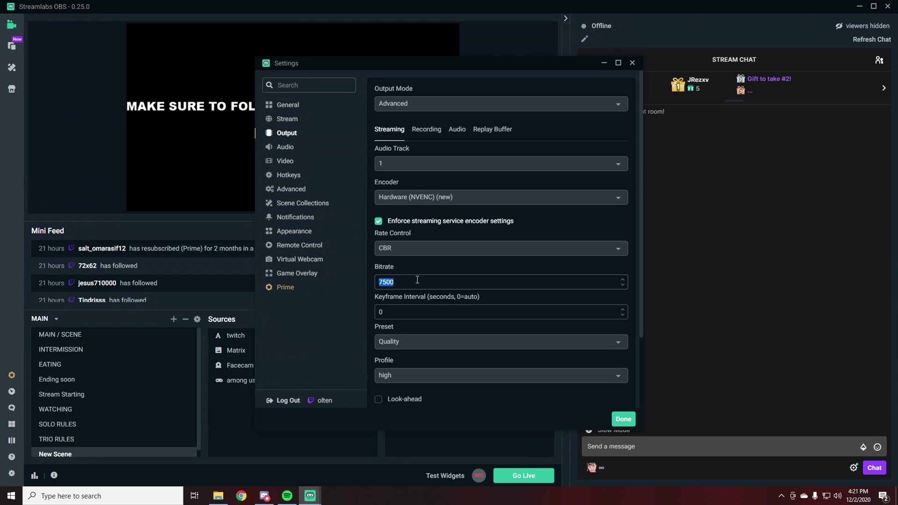
pyautogui.write('6000')
pyautogui.press('BackSpace')
pyautogui.press('BackSpace')
pyautogui.press('BackSpace')
pyautogui.write('550')
pyautogui.press('BackSpace')
pyautogui.press('BackSpace')
pyautogui.press('BackSpace')
pyautogui.write('6000')
# - Set the encoder preset to Quality and the profile to high
pyautogui.scroll(-1, 387, 315)
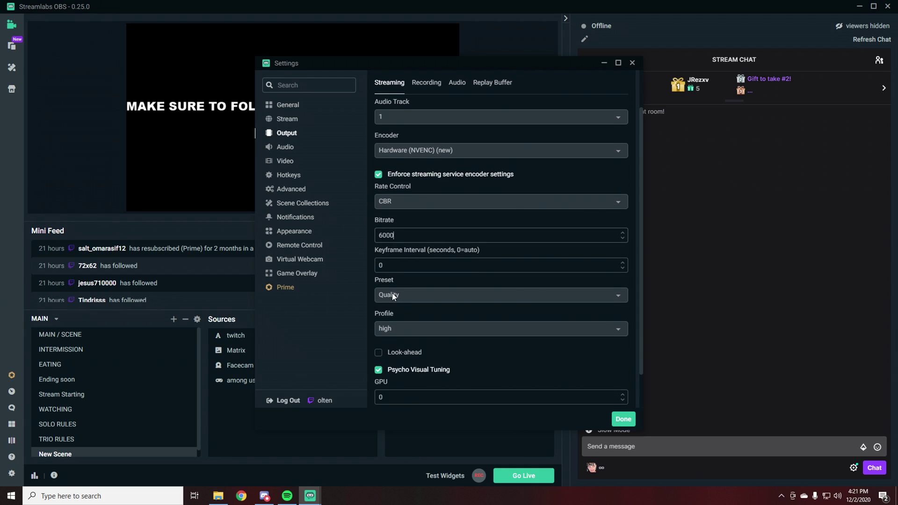
pyautogui.click(393, 296)
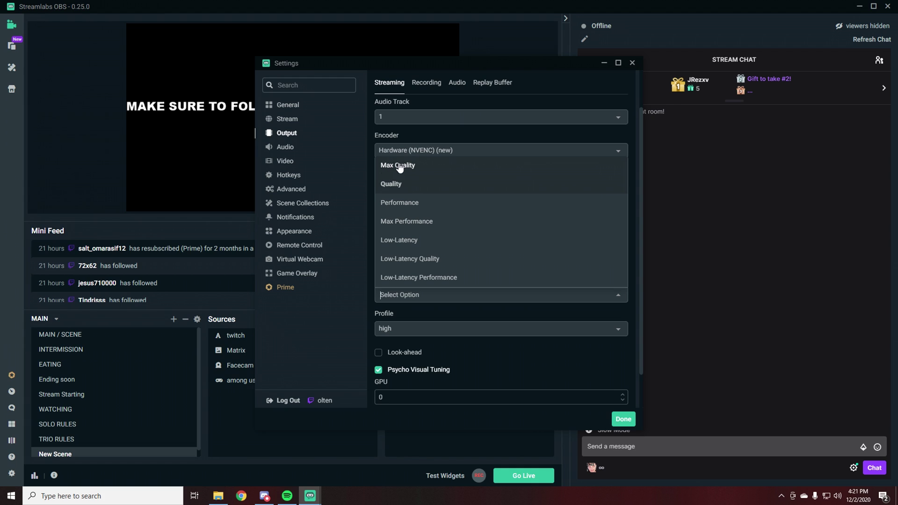
pyautogui.click(396, 184)
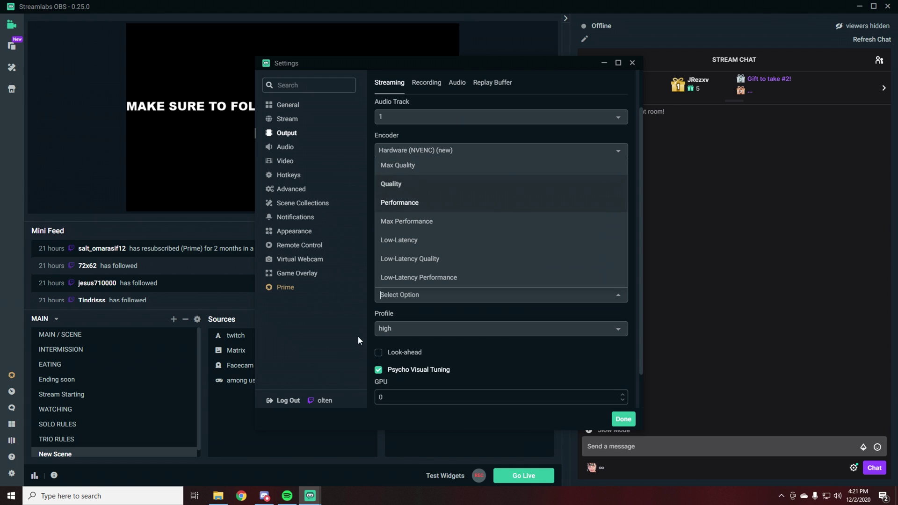
pyautogui.click(400, 328)
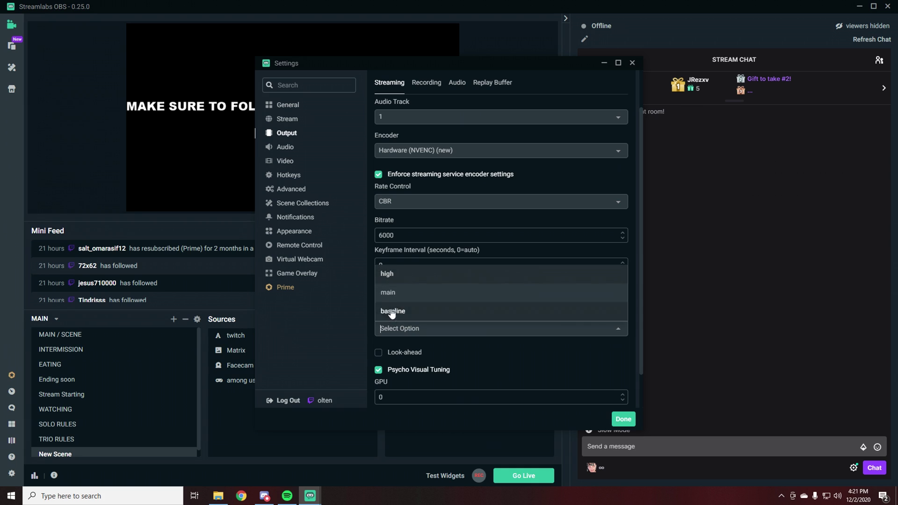
pyautogui.click(392, 276)
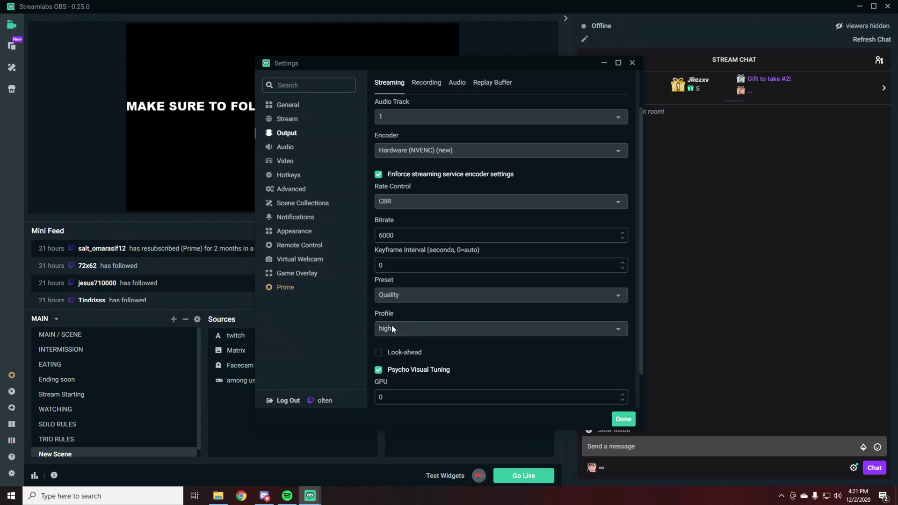
pyautogui.click(392, 330)
pyautogui.click(392, 325)
pyautogui.click(398, 328)
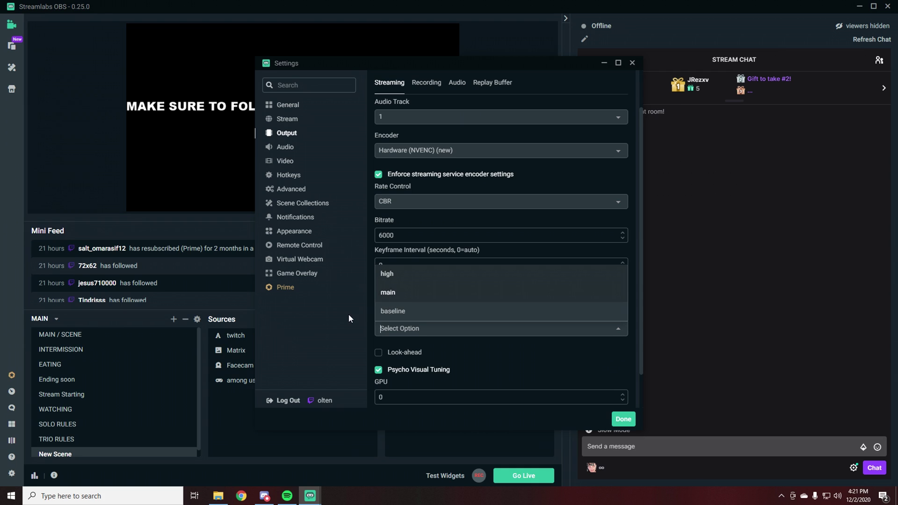
pyautogui.click(360, 321)
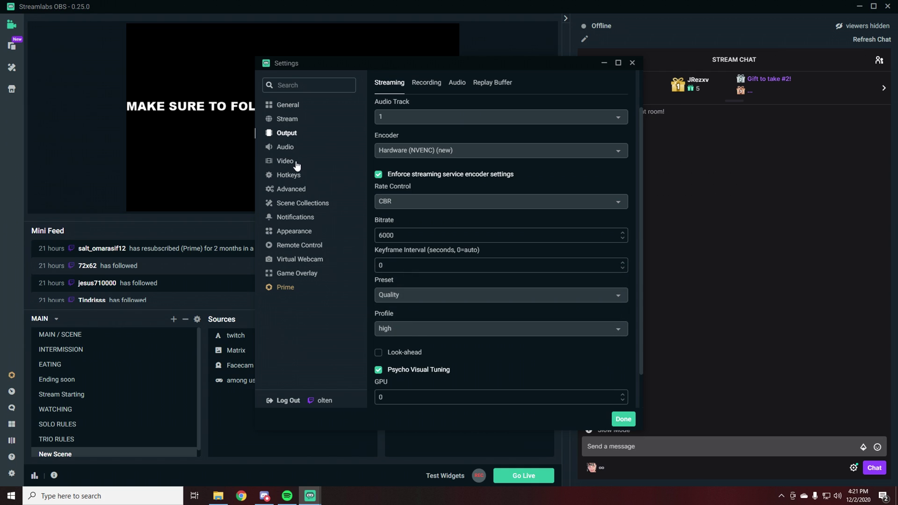
# - In the video settings, set the output (scaled) resolution to 1600x900 and close the settings
pyautogui.click(292, 162)
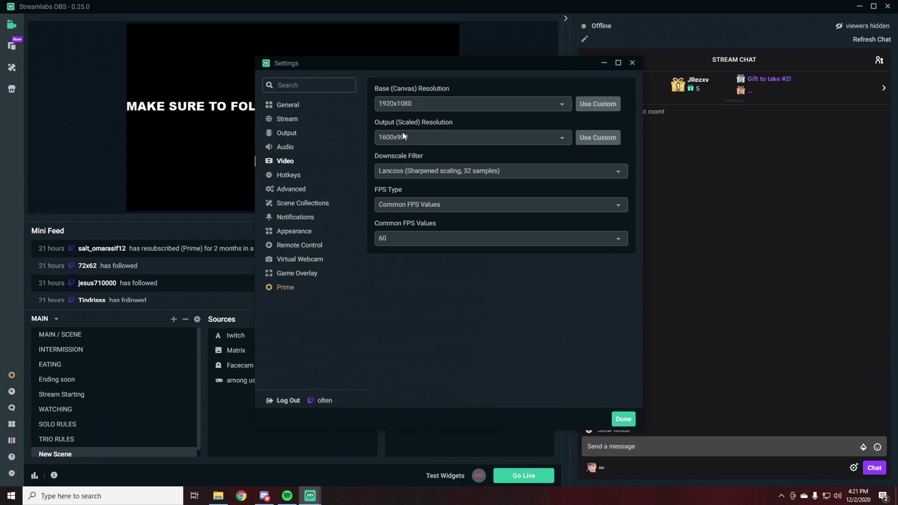
pyautogui.click(434, 140)
pyautogui.click(403, 172)
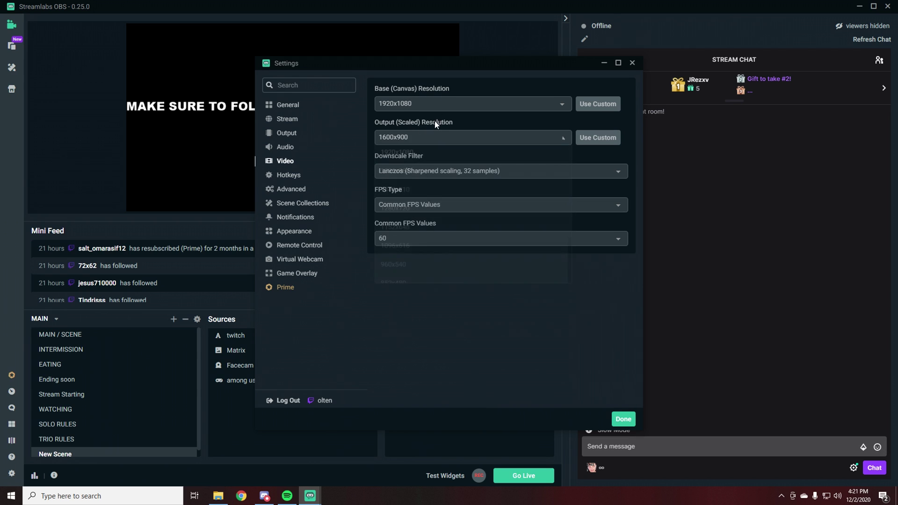
pyautogui.click(392, 136)
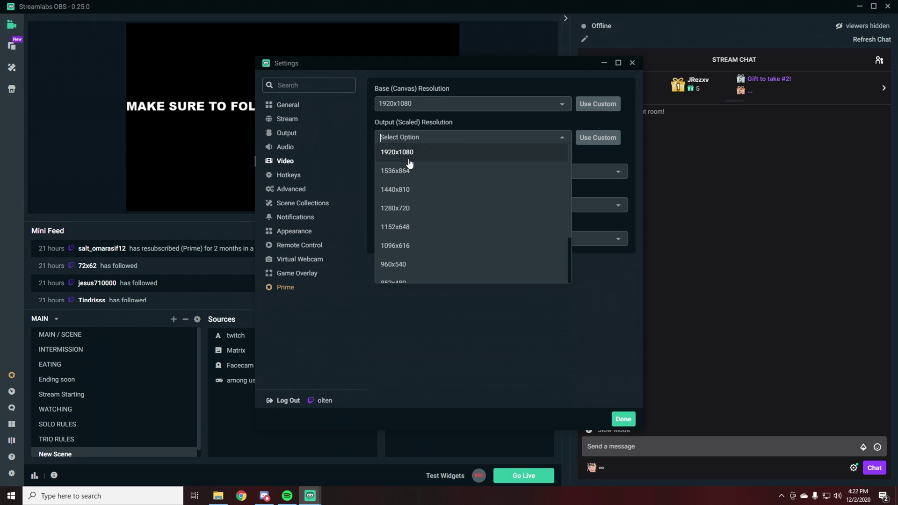
pyautogui.scroll(1, 410, 162)
pyautogui.click(407, 152)
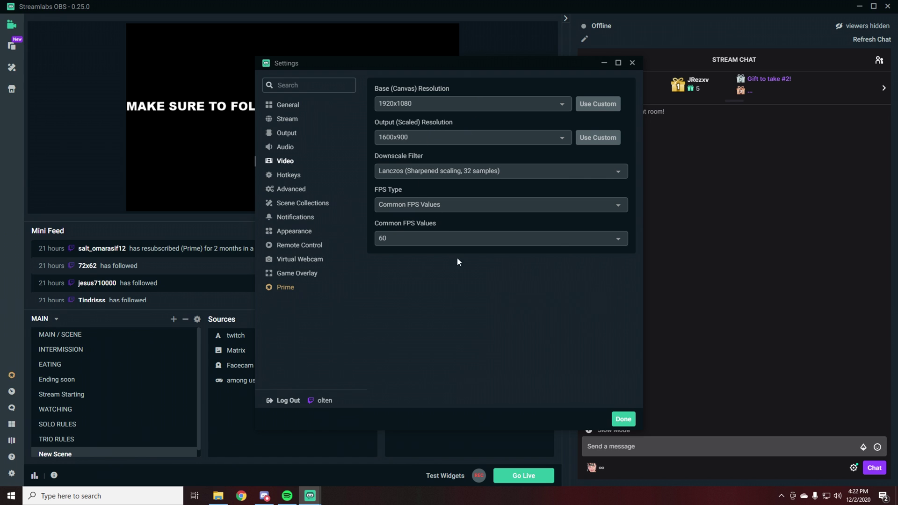
pyautogui.click(623, 418)
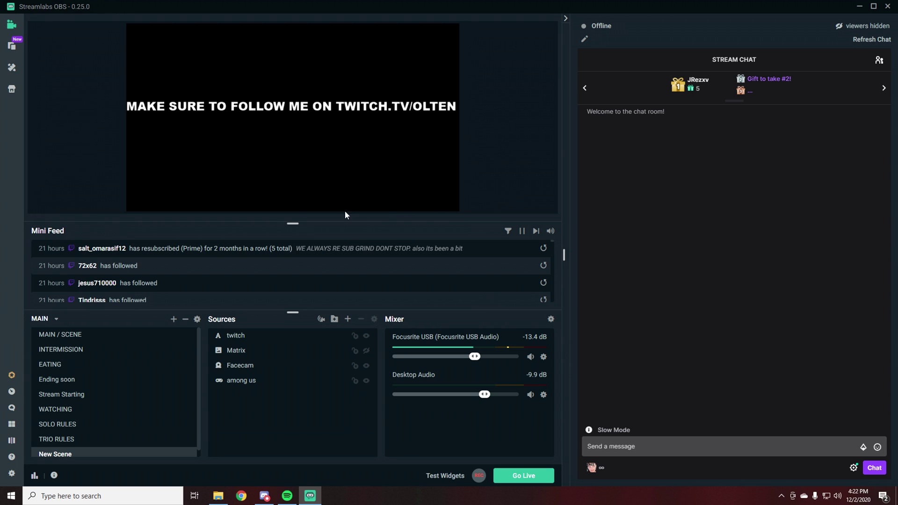
# - Resize the preview area above the Mini Feed, shrinking it to a narrow strip
pyautogui.moveTo(293, 223); pyautogui.dragTo(303, 75)
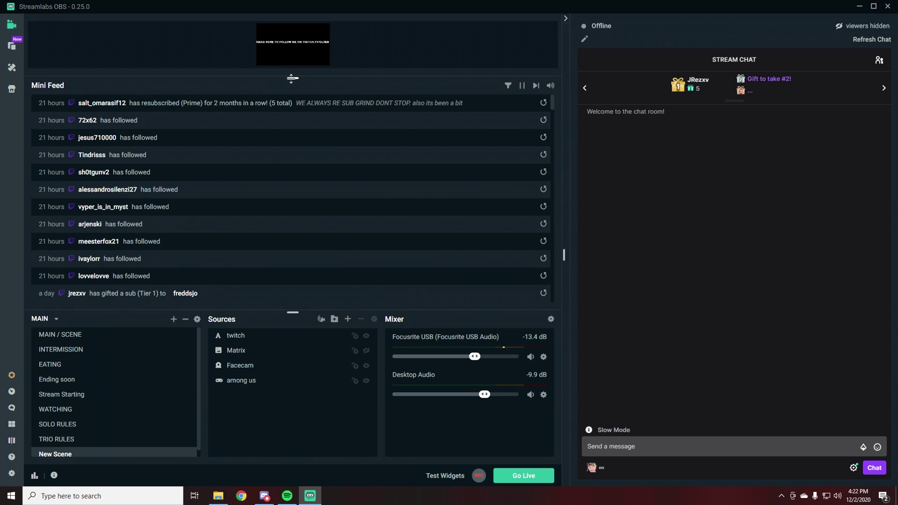
pyautogui.moveTo(290, 78); pyautogui.dragTo(295, 68)
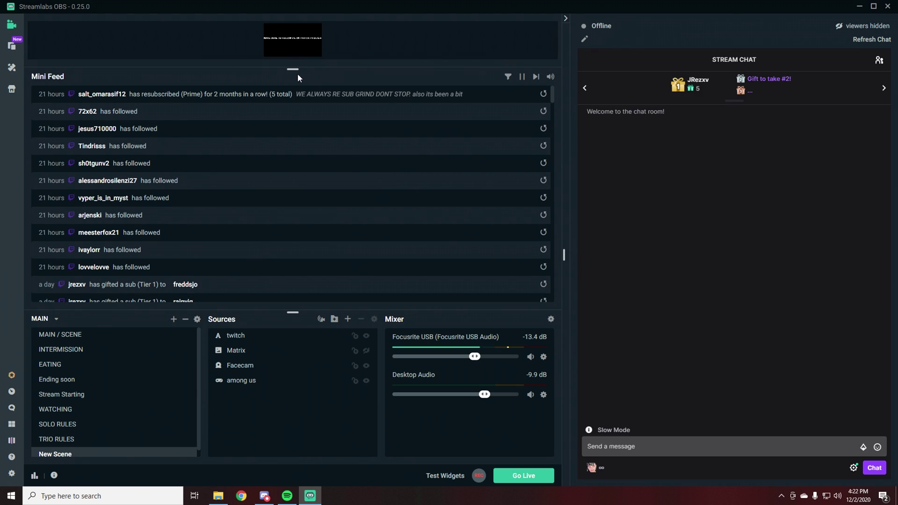
pyautogui.moveTo(292, 69); pyautogui.dragTo(302, 184)
pyautogui.click(293, 202)
pyautogui.click(459, 136)
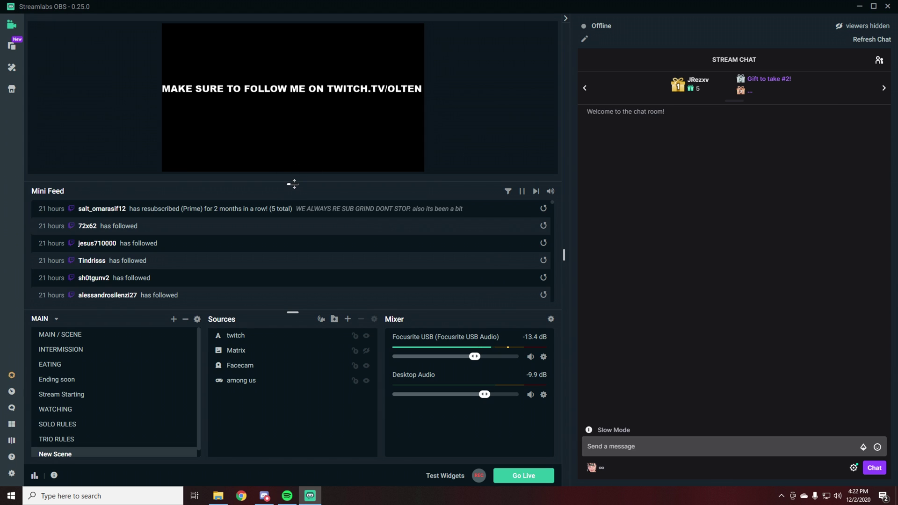
pyautogui.moveTo(292, 184); pyautogui.dragTo(318, 66)
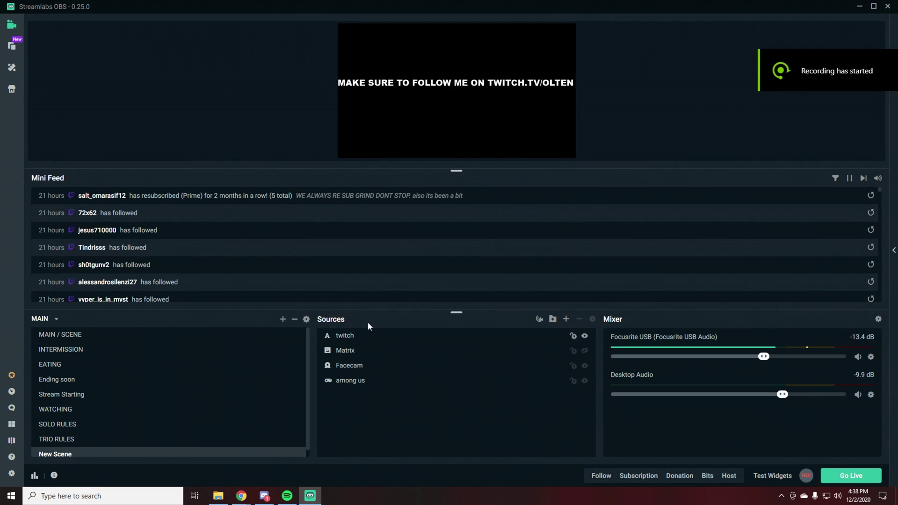
# - Turn on performance mode for the stream preview
pyautogui.rightClick(303, 118)
pyautogui.click(383, 172)
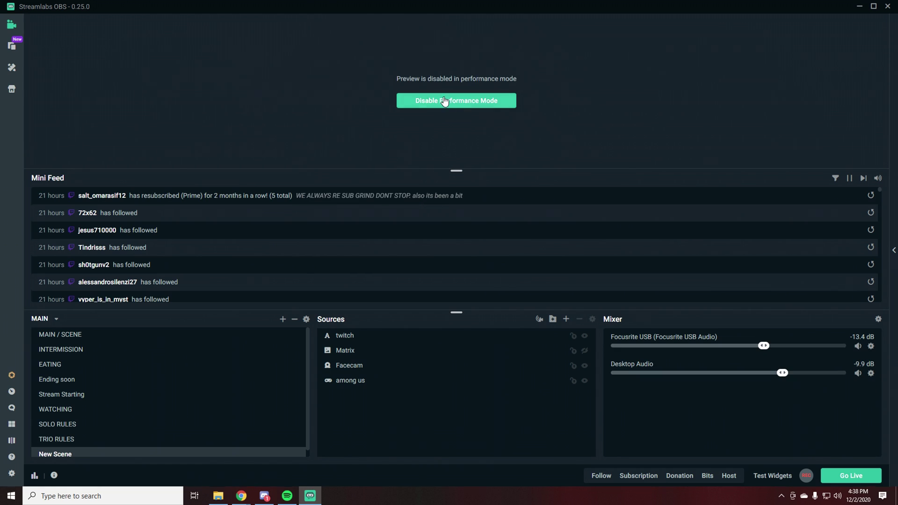
pyautogui.moveTo(457, 172); pyautogui.dragTo(457, 175)
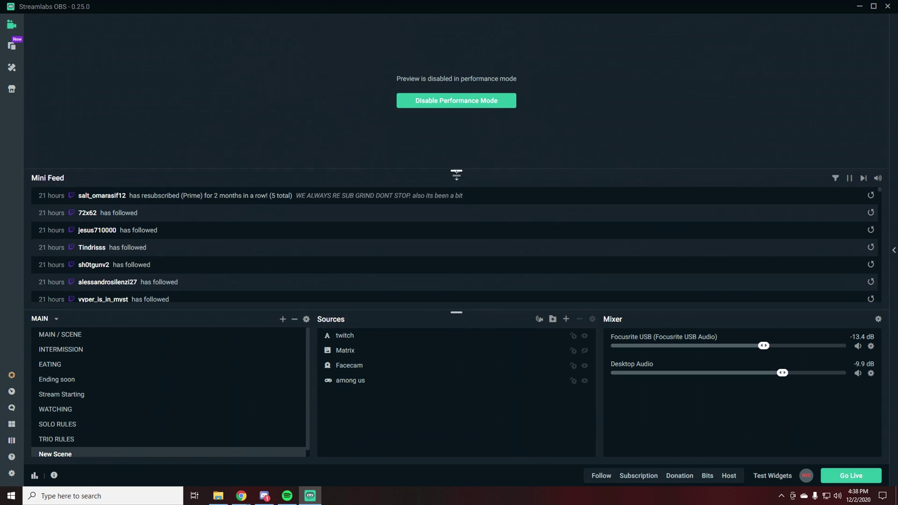